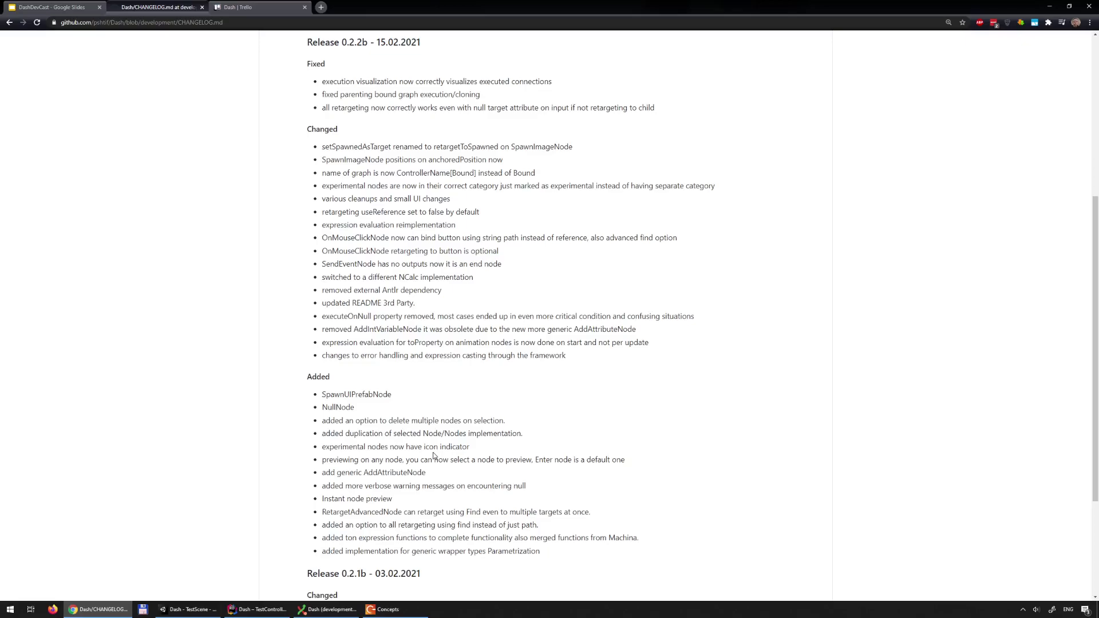
Step: Highlight the three Fixed entries under Release 0.2.2b in the changelog, then clear the selection
{"action": "left_click_drag", "start_coordinate": [321, 82], "coordinate": [687, 111]}
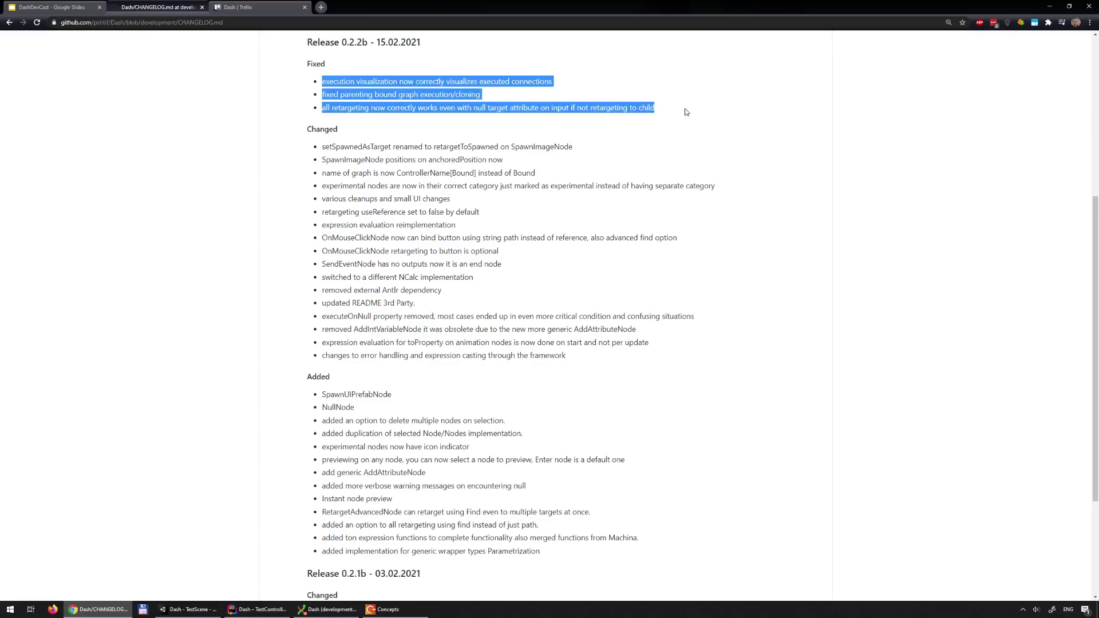
{"action": "left_click", "coordinate": [685, 113]}
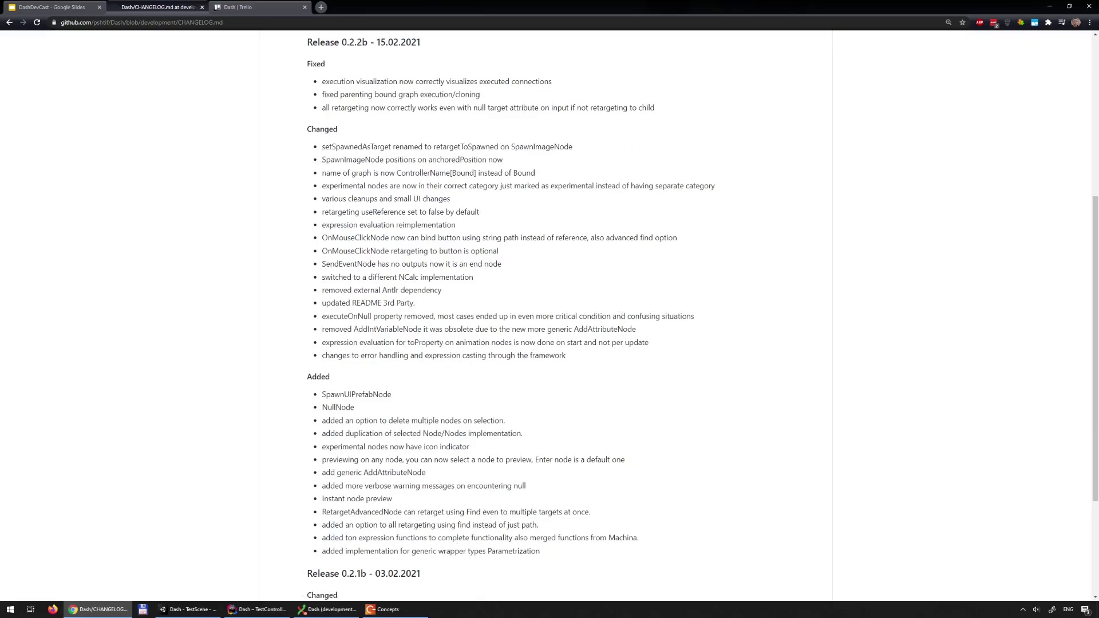
Step: Switch to Concepts and sketch an oval labelled NODE in the lower middle of the blank canvas
{"action": "left_click", "coordinate": [422, 611]}
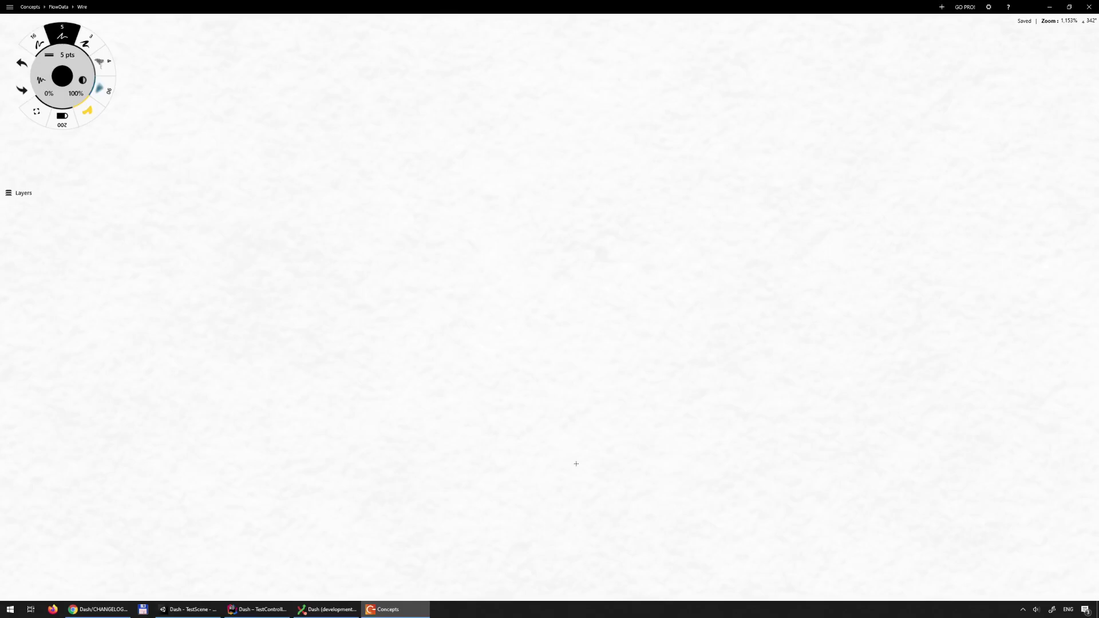
{"action": "mouse_move", "coordinate": [534, 437]}
{"action": "left_mouse_down"}
{"action": "mouse_move", "coordinate": [486, 478]}
{"action": "mouse_move", "coordinate": [599, 461]}
{"action": "mouse_move", "coordinate": [535, 441]}
{"action": "mouse_move", "coordinate": [505, 483]}
{"action": "mouse_move", "coordinate": [519, 459]}
{"action": "mouse_move", "coordinate": [537, 482]}
{"action": "mouse_move", "coordinate": [569, 472]}
{"action": "left_mouse_up"}
{"action": "mouse_move", "coordinate": [554, 463]}
{"action": "left_mouse_down"}
{"action": "mouse_move", "coordinate": [574, 462]}
{"action": "mouse_move", "coordinate": [578, 484]}
{"action": "left_mouse_up"}
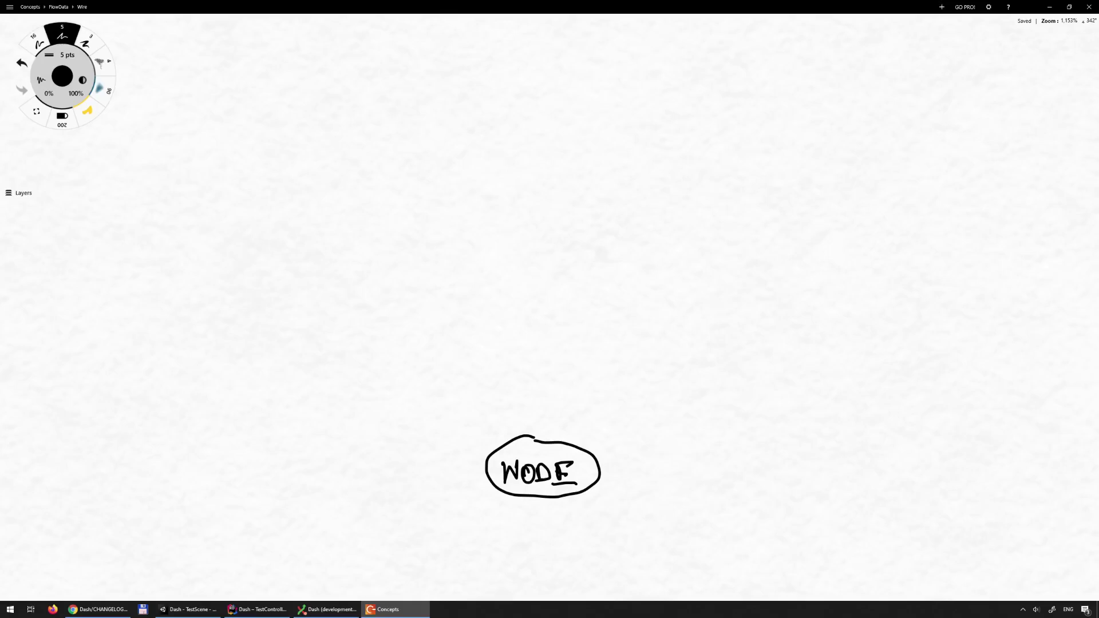
Step: Draw an oval labelled NODEMODEL above the NODE oval, with an arrow leading down from it to NODE
{"action": "left_click_drag", "start_coordinate": [535, 385], "coordinate": [540, 429]}
{"action": "mouse_move", "coordinate": [532, 418]}
{"action": "left_mouse_down"}
{"action": "mouse_move", "coordinate": [538, 430]}
{"action": "mouse_move", "coordinate": [549, 416]}
{"action": "left_mouse_up"}
{"action": "mouse_move", "coordinate": [505, 314]}
{"action": "left_mouse_down"}
{"action": "mouse_move", "coordinate": [501, 372]}
{"action": "mouse_move", "coordinate": [609, 362]}
{"action": "mouse_move", "coordinate": [558, 306]}
{"action": "left_mouse_up"}
{"action": "left_click_drag", "start_coordinate": [472, 358], "coordinate": [489, 333]}
{"action": "left_click_drag", "start_coordinate": [496, 347], "coordinate": [508, 357]}
{"action": "mouse_move", "coordinate": [508, 337]}
{"action": "left_mouse_down"}
{"action": "mouse_move", "coordinate": [510, 357]}
{"action": "mouse_move", "coordinate": [536, 337]}
{"action": "left_mouse_up"}
{"action": "mouse_move", "coordinate": [522, 348]}
{"action": "left_mouse_down"}
{"action": "mouse_move", "coordinate": [551, 340]}
{"action": "mouse_move", "coordinate": [553, 361]}
{"action": "left_mouse_up"}
{"action": "mouse_move", "coordinate": [563, 343]}
{"action": "left_mouse_down"}
{"action": "mouse_move", "coordinate": [556, 353]}
{"action": "mouse_move", "coordinate": [563, 343]}
{"action": "left_mouse_up"}
{"action": "mouse_move", "coordinate": [573, 342]}
{"action": "left_mouse_down"}
{"action": "mouse_move", "coordinate": [573, 357]}
{"action": "mouse_move", "coordinate": [586, 354]}
{"action": "left_mouse_up"}
{"action": "mouse_move", "coordinate": [580, 341]}
{"action": "left_mouse_down"}
{"action": "mouse_move", "coordinate": [597, 338]}
{"action": "mouse_move", "coordinate": [598, 356]}
{"action": "left_mouse_up"}
{"action": "left_click_drag", "start_coordinate": [597, 358], "coordinate": [611, 355]}
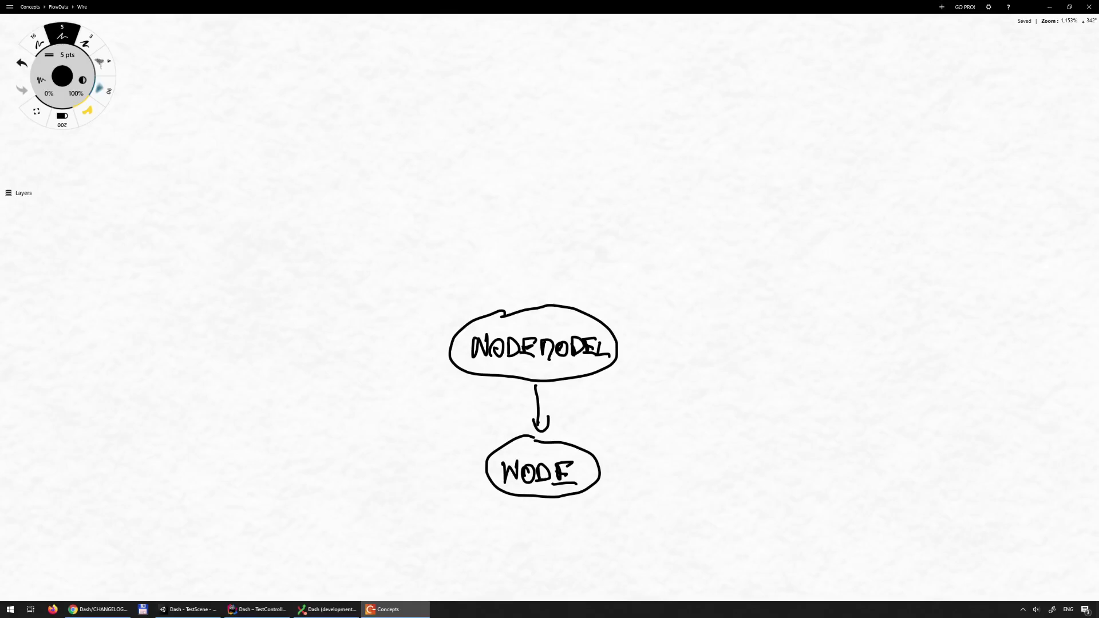
Step: Draw three arrows pointing down into the top of the NODEMODEL oval
{"action": "left_click_drag", "start_coordinate": [493, 271], "coordinate": [503, 301]}
{"action": "mouse_move", "coordinate": [492, 290]}
{"action": "left_mouse_down"}
{"action": "mouse_move", "coordinate": [503, 302]}
{"action": "mouse_move", "coordinate": [508, 284]}
{"action": "mouse_move", "coordinate": [542, 295]}
{"action": "mouse_move", "coordinate": [557, 274]}
{"action": "mouse_move", "coordinate": [584, 309]}
{"action": "left_mouse_up"}
{"action": "left_click_drag", "start_coordinate": [584, 309], "coordinate": [602, 295]}
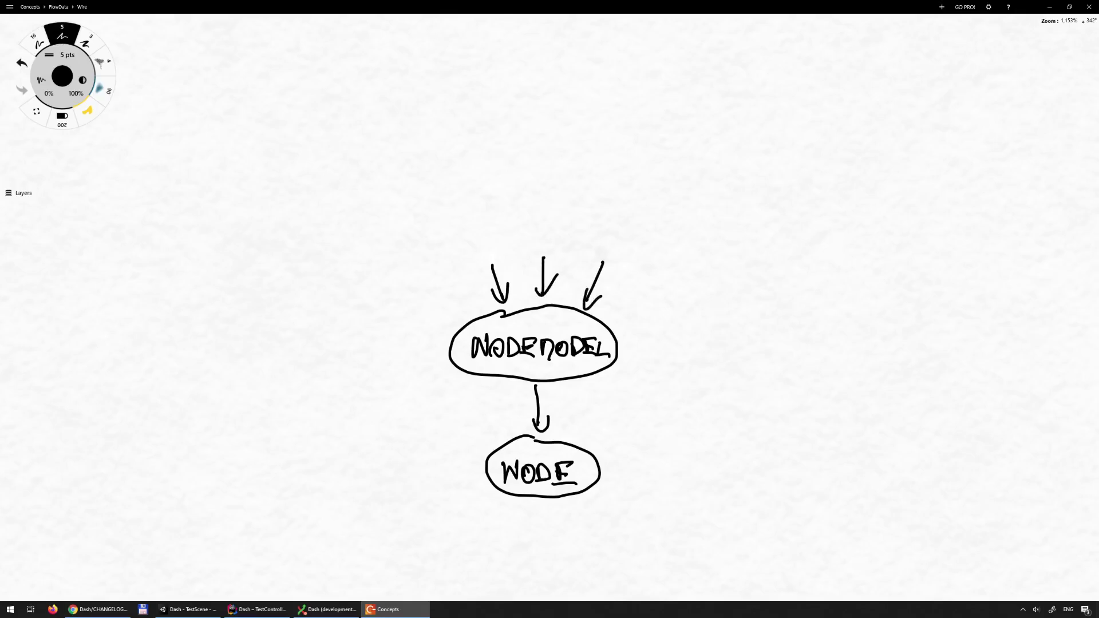
Step: Draw a large oval labelled EXPRESSION above the three arrows that lead into NODEMODEL
{"action": "mouse_move", "coordinate": [482, 173]}
{"action": "left_mouse_down"}
{"action": "mouse_move", "coordinate": [456, 182]}
{"action": "mouse_move", "coordinate": [461, 256]}
{"action": "mouse_move", "coordinate": [609, 265]}
{"action": "mouse_move", "coordinate": [638, 194]}
{"action": "mouse_move", "coordinate": [509, 168]}
{"action": "mouse_move", "coordinate": [469, 184]}
{"action": "mouse_move", "coordinate": [464, 229]}
{"action": "left_mouse_up"}
{"action": "mouse_move", "coordinate": [461, 204]}
{"action": "left_mouse_down"}
{"action": "mouse_move", "coordinate": [482, 207]}
{"action": "mouse_move", "coordinate": [476, 222]}
{"action": "left_mouse_up"}
{"action": "mouse_move", "coordinate": [459, 231]}
{"action": "left_mouse_down"}
{"action": "mouse_move", "coordinate": [490, 232]}
{"action": "mouse_move", "coordinate": [499, 216]}
{"action": "left_mouse_up"}
{"action": "mouse_move", "coordinate": [497, 215]}
{"action": "left_mouse_down"}
{"action": "mouse_move", "coordinate": [510, 237]}
{"action": "mouse_move", "coordinate": [524, 235]}
{"action": "left_mouse_up"}
{"action": "left_click_drag", "start_coordinate": [522, 216], "coordinate": [539, 216]}
{"action": "left_click_drag", "start_coordinate": [523, 226], "coordinate": [543, 235]}
{"action": "mouse_move", "coordinate": [557, 221]}
{"action": "left_mouse_down"}
{"action": "mouse_move", "coordinate": [542, 237]}
{"action": "mouse_move", "coordinate": [578, 239]}
{"action": "left_mouse_up"}
{"action": "left_click_drag", "start_coordinate": [586, 226], "coordinate": [607, 226]}
{"action": "left_click_drag", "start_coordinate": [611, 227], "coordinate": [626, 248]}
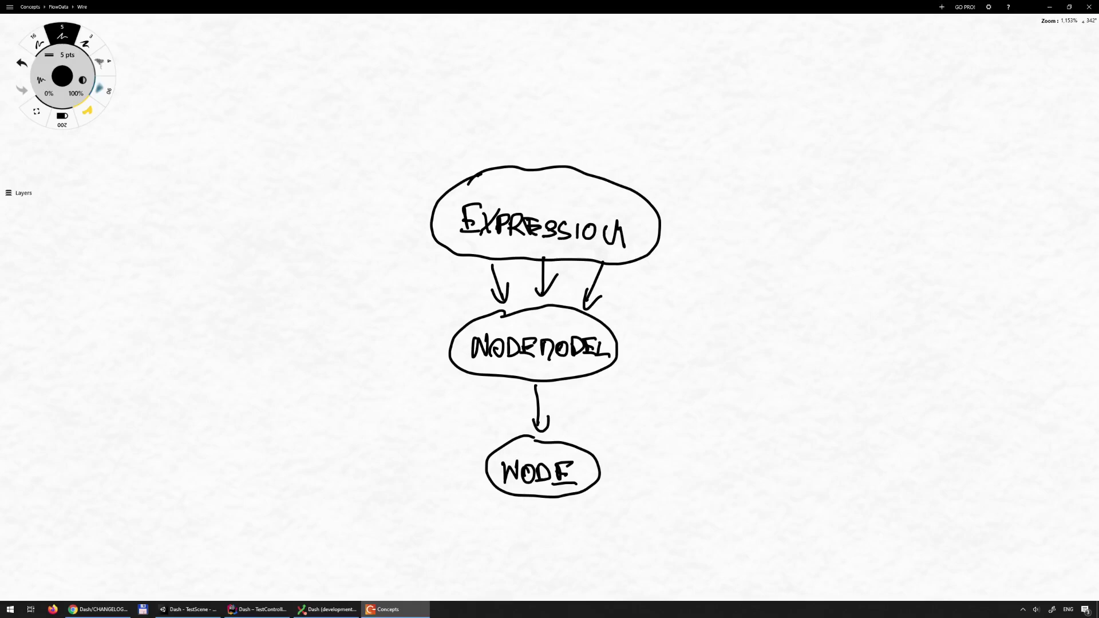
Step: Add an oval labelled FUNCTION to the upper left of EXPRESSION, with an arrow pointing into EXPRESSION
{"action": "scroll", "coordinate": [547, 343], "scroll_direction": "up", "scroll_amount": 5}
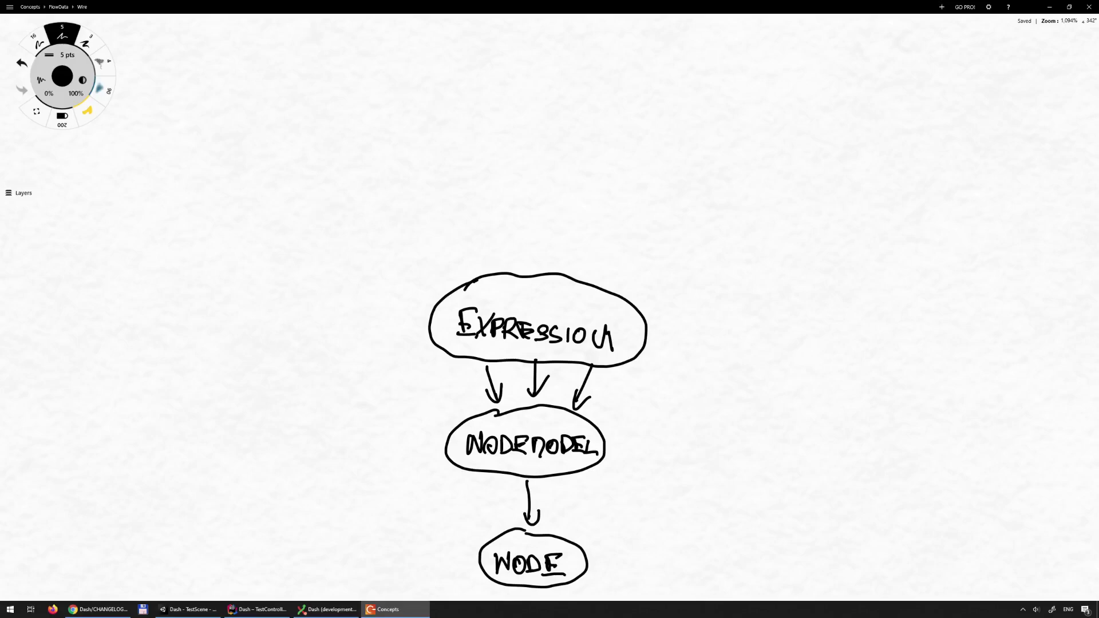
{"action": "mouse_move", "coordinate": [314, 217]}
{"action": "left_mouse_down"}
{"action": "mouse_move", "coordinate": [296, 274]}
{"action": "mouse_move", "coordinate": [404, 238]}
{"action": "mouse_move", "coordinate": [322, 218]}
{"action": "left_mouse_up"}
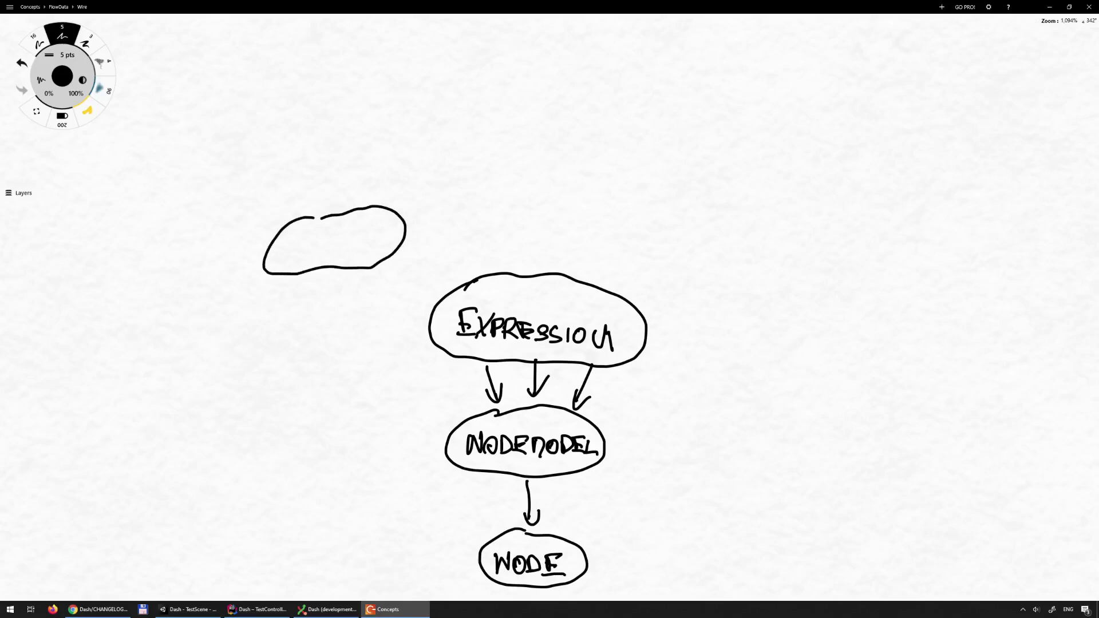
{"action": "left_click_drag", "start_coordinate": [282, 246], "coordinate": [285, 264]}
{"action": "left_click_drag", "start_coordinate": [279, 246], "coordinate": [295, 259]}
{"action": "mouse_move", "coordinate": [296, 246]}
{"action": "left_mouse_down"}
{"action": "mouse_move", "coordinate": [302, 260]}
{"action": "mouse_move", "coordinate": [324, 242]}
{"action": "mouse_move", "coordinate": [325, 257]}
{"action": "left_mouse_up"}
{"action": "mouse_move", "coordinate": [338, 238]}
{"action": "left_mouse_down"}
{"action": "mouse_move", "coordinate": [340, 258]}
{"action": "mouse_move", "coordinate": [344, 236]}
{"action": "mouse_move", "coordinate": [347, 256]}
{"action": "mouse_move", "coordinate": [367, 233]}
{"action": "left_mouse_up"}
{"action": "mouse_move", "coordinate": [367, 234]}
{"action": "left_mouse_down"}
{"action": "mouse_move", "coordinate": [378, 249]}
{"action": "mouse_move", "coordinate": [383, 228]}
{"action": "left_mouse_up"}
{"action": "left_click_drag", "start_coordinate": [393, 277], "coordinate": [441, 298]}
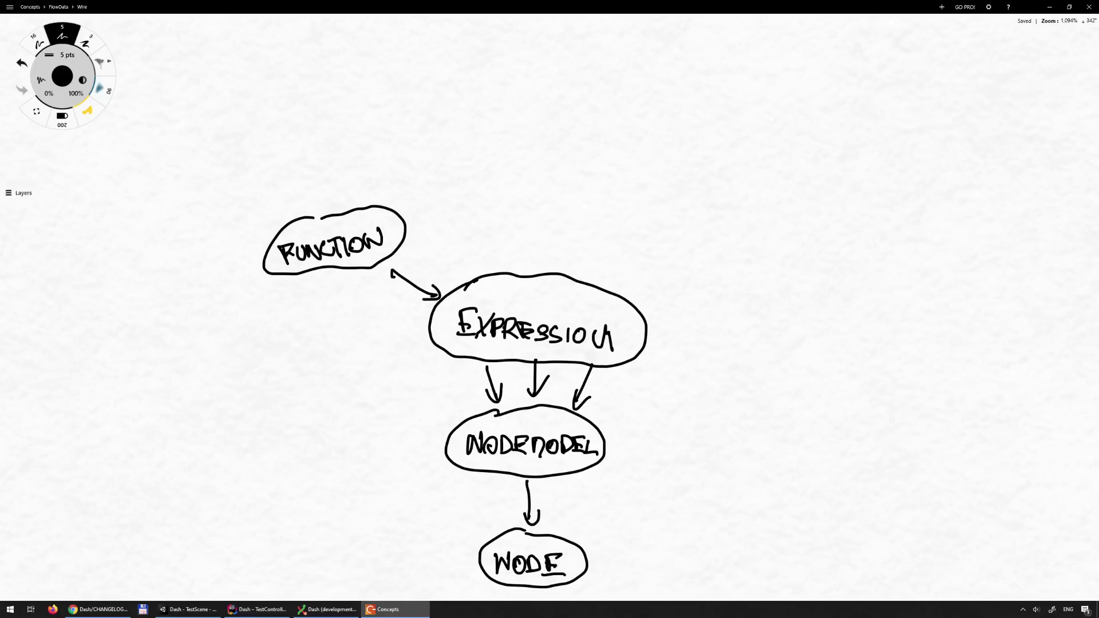
Step: Add an oval labelled RESERVED above EXPRESSION, with an arrow pointing down into EXPRESSION
{"action": "mouse_move", "coordinate": [438, 163]}
{"action": "left_mouse_down"}
{"action": "mouse_move", "coordinate": [427, 167]}
{"action": "mouse_move", "coordinate": [467, 202]}
{"action": "mouse_move", "coordinate": [529, 175]}
{"action": "mouse_move", "coordinate": [473, 154]}
{"action": "mouse_move", "coordinate": [435, 166]}
{"action": "mouse_move", "coordinate": [428, 197]}
{"action": "left_mouse_up"}
{"action": "left_click_drag", "start_coordinate": [428, 180], "coordinate": [442, 196]}
{"action": "mouse_move", "coordinate": [443, 177]}
{"action": "left_mouse_down"}
{"action": "mouse_move", "coordinate": [442, 191]}
{"action": "mouse_move", "coordinate": [454, 174]}
{"action": "left_mouse_up"}
{"action": "left_click_drag", "start_coordinate": [445, 184], "coordinate": [456, 190]}
{"action": "mouse_move", "coordinate": [467, 174]}
{"action": "left_mouse_down"}
{"action": "mouse_move", "coordinate": [455, 193]}
{"action": "mouse_move", "coordinate": [482, 175]}
{"action": "left_mouse_up"}
{"action": "left_click_drag", "start_coordinate": [468, 189], "coordinate": [481, 186]}
{"action": "left_click_drag", "start_coordinate": [481, 169], "coordinate": [492, 182]}
{"action": "left_click_drag", "start_coordinate": [496, 166], "coordinate": [502, 179]}
{"action": "left_click_drag", "start_coordinate": [495, 167], "coordinate": [513, 168]}
{"action": "left_click_drag", "start_coordinate": [504, 178], "coordinate": [514, 177]}
{"action": "left_click_drag", "start_coordinate": [515, 160], "coordinate": [517, 176]}
{"action": "mouse_move", "coordinate": [469, 212]}
{"action": "left_mouse_down"}
{"action": "mouse_move", "coordinate": [483, 251]}
{"action": "mouse_move", "coordinate": [493, 238]}
{"action": "left_mouse_up"}
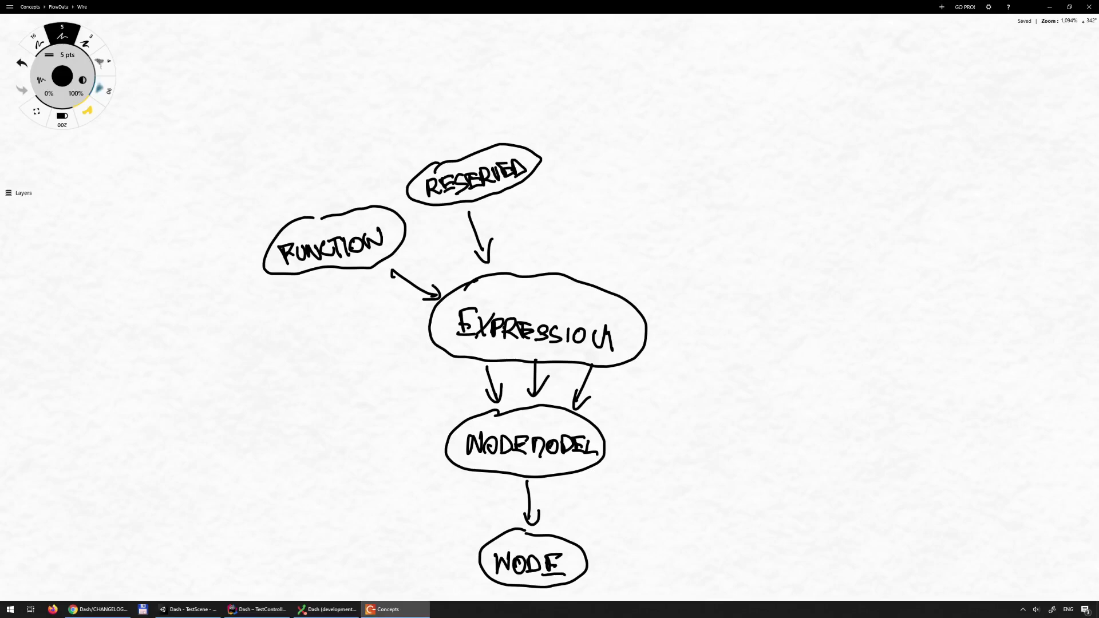
Step: Add an oval labelled VARIABLES to the right of RESERVED, with an arrow pointing down into EXPRESSION
{"action": "mouse_move", "coordinate": [607, 155]}
{"action": "left_mouse_down"}
{"action": "mouse_move", "coordinate": [558, 194]}
{"action": "mouse_move", "coordinate": [659, 221]}
{"action": "mouse_move", "coordinate": [676, 172]}
{"action": "mouse_move", "coordinate": [611, 153]}
{"action": "mouse_move", "coordinate": [584, 166]}
{"action": "mouse_move", "coordinate": [593, 195]}
{"action": "mouse_move", "coordinate": [608, 186]}
{"action": "left_mouse_up"}
{"action": "mouse_move", "coordinate": [611, 179]}
{"action": "left_mouse_down"}
{"action": "mouse_move", "coordinate": [613, 200]}
{"action": "mouse_move", "coordinate": [622, 182]}
{"action": "mouse_move", "coordinate": [626, 204]}
{"action": "left_mouse_up"}
{"action": "left_click_drag", "start_coordinate": [617, 196], "coordinate": [632, 208]}
{"action": "mouse_move", "coordinate": [632, 184]}
{"action": "left_mouse_down"}
{"action": "mouse_move", "coordinate": [643, 197]}
{"action": "mouse_move", "coordinate": [623, 208]}
{"action": "left_mouse_up"}
{"action": "left_click_drag", "start_coordinate": [645, 191], "coordinate": [657, 207]}
{"action": "mouse_move", "coordinate": [656, 195]}
{"action": "left_mouse_down"}
{"action": "mouse_move", "coordinate": [669, 190]}
{"action": "mouse_move", "coordinate": [667, 216]}
{"action": "left_mouse_up"}
{"action": "mouse_move", "coordinate": [589, 220]}
{"action": "left_mouse_down"}
{"action": "mouse_move", "coordinate": [572, 279]}
{"action": "mouse_move", "coordinate": [593, 258]}
{"action": "left_mouse_up"}
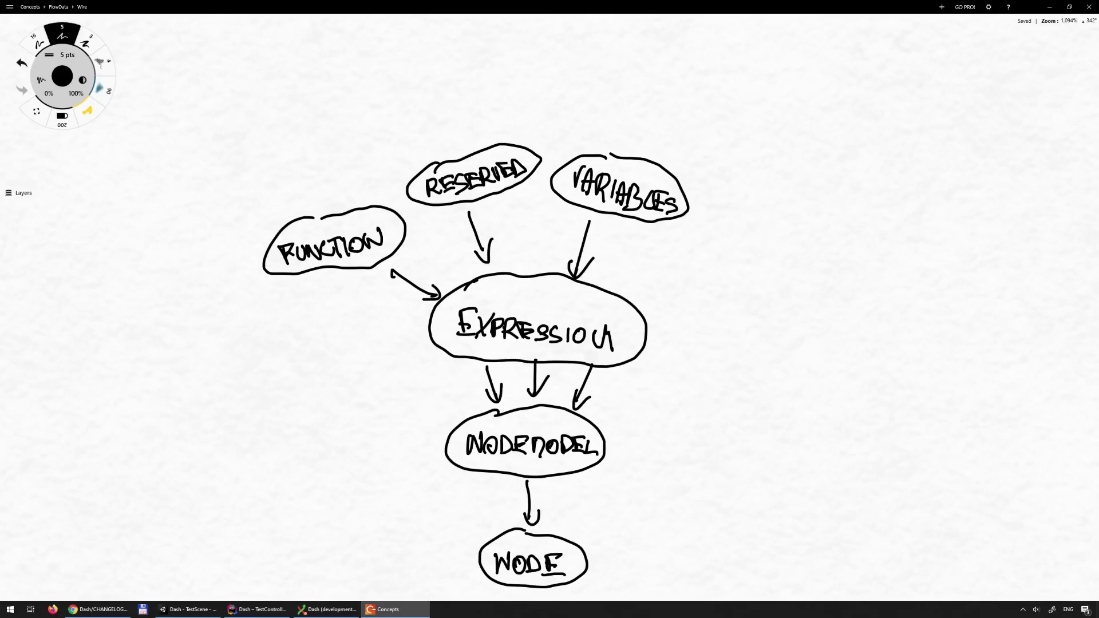
Step: Add an oval labelled BOUND above VARIABLES, with an arrow pointing down to VARIABLES
{"action": "middle_click_drag", "start_coordinate": [538, 321], "coordinate": [530, 396]}
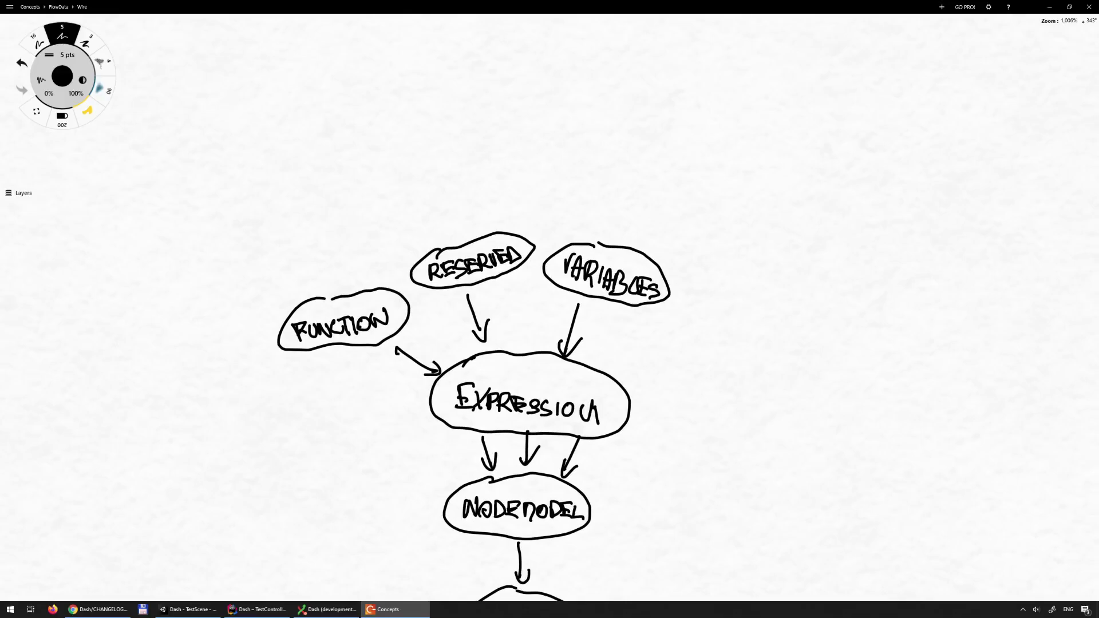
{"action": "mouse_move", "coordinate": [573, 182]}
{"action": "left_mouse_down"}
{"action": "mouse_move", "coordinate": [579, 230]}
{"action": "mouse_move", "coordinate": [588, 207]}
{"action": "left_mouse_up"}
{"action": "mouse_move", "coordinate": [524, 133]}
{"action": "left_mouse_down"}
{"action": "mouse_move", "coordinate": [536, 190]}
{"action": "mouse_move", "coordinate": [644, 146]}
{"action": "mouse_move", "coordinate": [551, 124]}
{"action": "mouse_move", "coordinate": [519, 137]}
{"action": "mouse_move", "coordinate": [516, 170]}
{"action": "mouse_move", "coordinate": [532, 171]}
{"action": "mouse_move", "coordinate": [518, 175]}
{"action": "left_mouse_up"}
{"action": "mouse_move", "coordinate": [547, 158]}
{"action": "left_mouse_down"}
{"action": "mouse_move", "coordinate": [541, 169]}
{"action": "mouse_move", "coordinate": [547, 158]}
{"action": "left_mouse_up"}
{"action": "mouse_move", "coordinate": [554, 152]}
{"action": "left_mouse_down"}
{"action": "mouse_move", "coordinate": [562, 166]}
{"action": "mouse_move", "coordinate": [584, 142]}
{"action": "mouse_move", "coordinate": [591, 168]}
{"action": "left_mouse_up"}
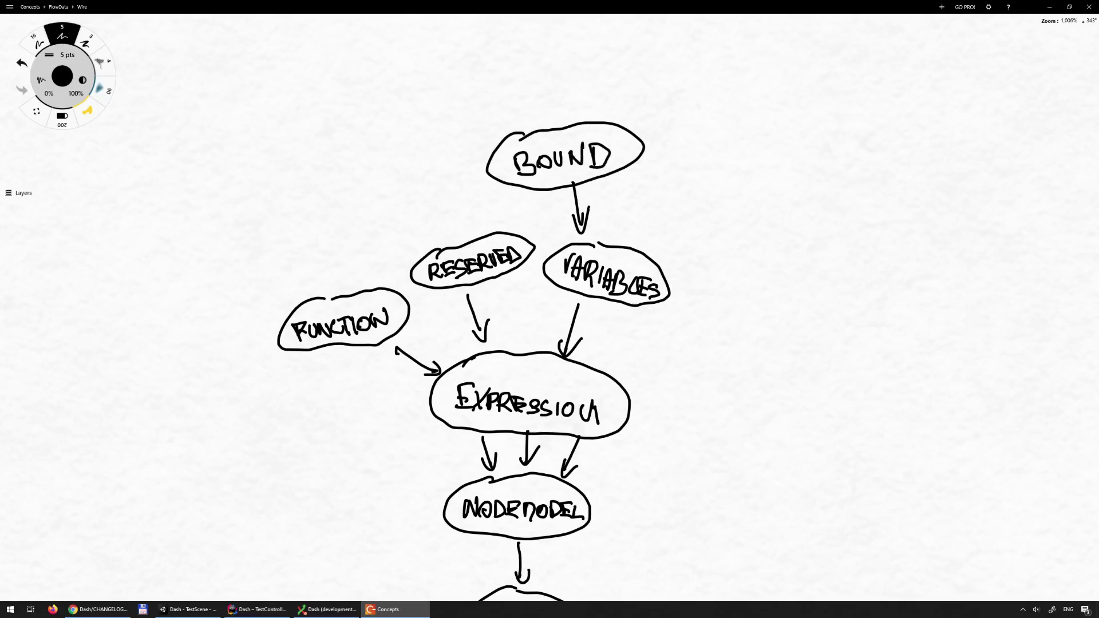
Step: Add an oval labelled ATTRIBUTES to the upper right of EXPRESSION, with an arrow pointing into EXPRESSION
{"action": "middle_click_drag", "start_coordinate": [527, 393], "coordinate": [493, 312]}
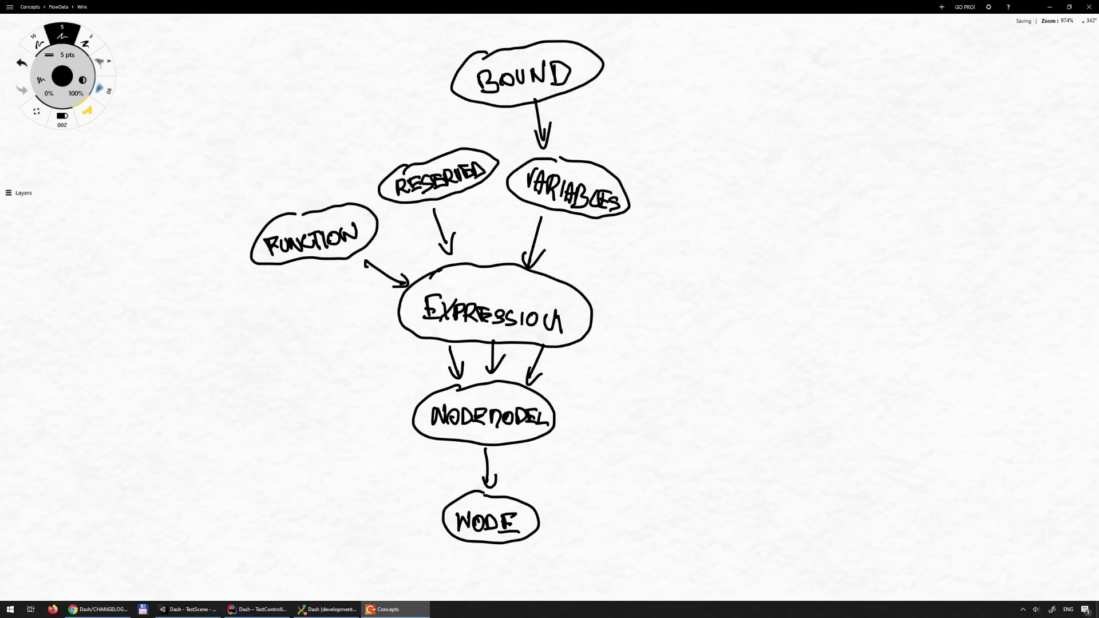
{"action": "mouse_move", "coordinate": [661, 260]}
{"action": "left_mouse_down"}
{"action": "mouse_move", "coordinate": [597, 308]}
{"action": "mouse_move", "coordinate": [629, 298]}
{"action": "left_mouse_up"}
{"action": "mouse_move", "coordinate": [682, 252]}
{"action": "left_mouse_down"}
{"action": "mouse_move", "coordinate": [686, 240]}
{"action": "mouse_move", "coordinate": [695, 252]}
{"action": "left_mouse_up"}
{"action": "left_click_drag", "start_coordinate": [682, 244], "coordinate": [702, 251]}
{"action": "left_click_drag", "start_coordinate": [694, 235], "coordinate": [720, 235]}
{"action": "mouse_move", "coordinate": [719, 236]}
{"action": "left_mouse_down"}
{"action": "mouse_move", "coordinate": [719, 251]}
{"action": "mouse_move", "coordinate": [733, 251]}
{"action": "left_mouse_up"}
{"action": "left_click_drag", "start_coordinate": [734, 232], "coordinate": [759, 251]}
{"action": "mouse_move", "coordinate": [758, 232]}
{"action": "left_mouse_down"}
{"action": "mouse_move", "coordinate": [757, 252]}
{"action": "mouse_move", "coordinate": [788, 232]}
{"action": "mouse_move", "coordinate": [796, 253]}
{"action": "mouse_move", "coordinate": [808, 234]}
{"action": "left_mouse_up"}
{"action": "mouse_move", "coordinate": [808, 237]}
{"action": "left_mouse_down"}
{"action": "mouse_move", "coordinate": [808, 253]}
{"action": "mouse_move", "coordinate": [822, 234]}
{"action": "left_mouse_up"}
{"action": "left_click_drag", "start_coordinate": [808, 245], "coordinate": [827, 252]}
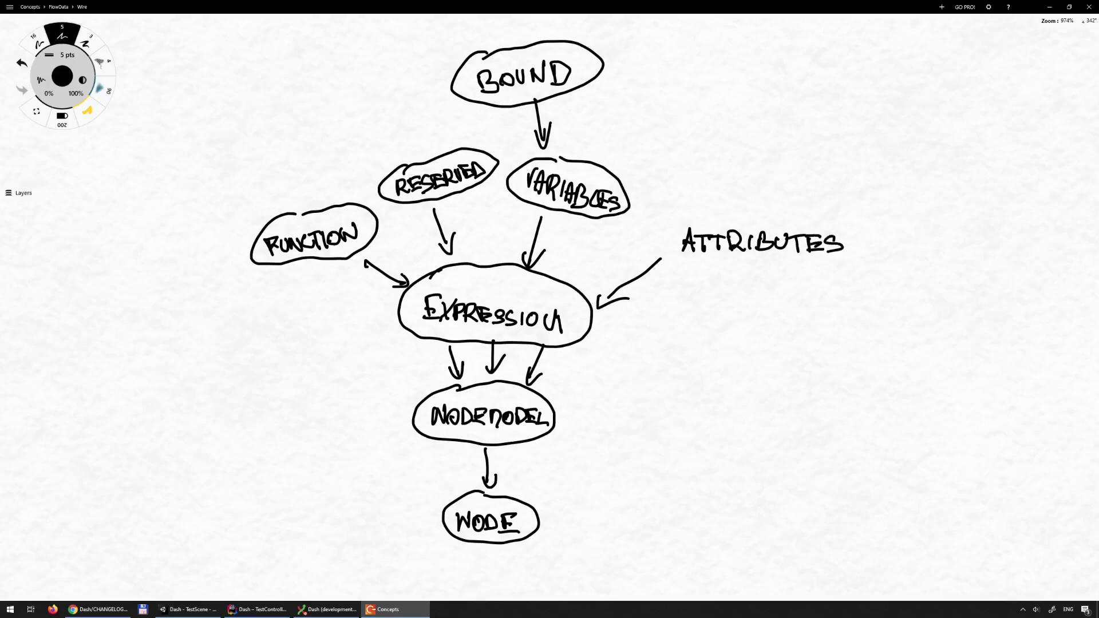
{"action": "mouse_move", "coordinate": [680, 209]}
{"action": "left_mouse_down"}
{"action": "mouse_move", "coordinate": [714, 275]}
{"action": "mouse_move", "coordinate": [838, 283]}
{"action": "mouse_move", "coordinate": [865, 222]}
{"action": "mouse_move", "coordinate": [679, 211]}
{"action": "left_mouse_up"}
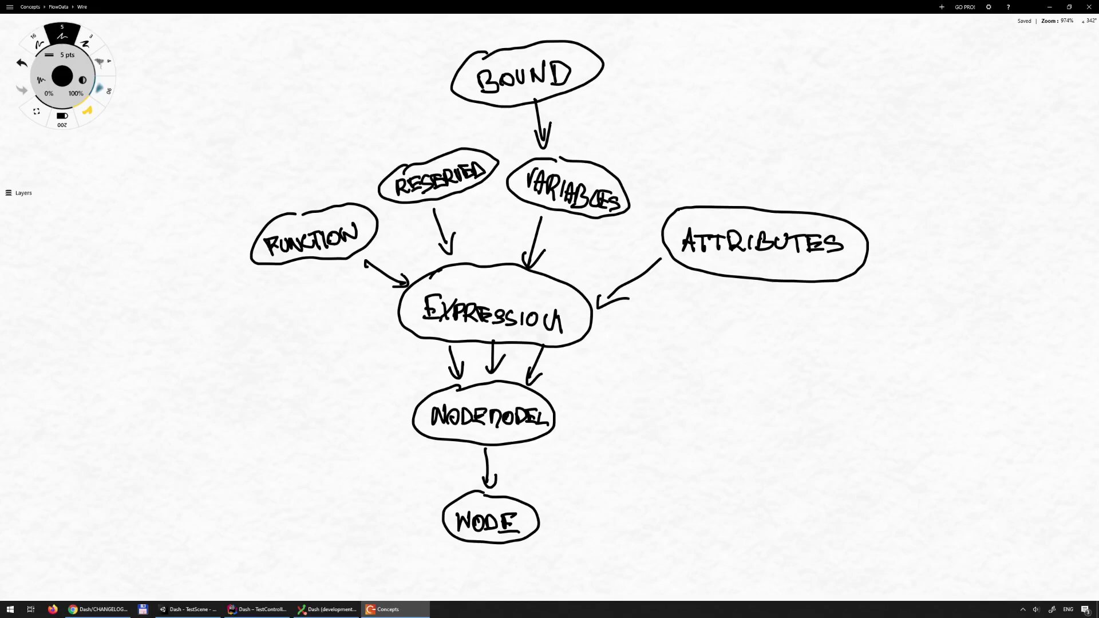
Step: Sketch a graph of circled N nodes right of the diagram, the first branching to two and the upper continuing to another, with a dot above the first
{"action": "left_click_drag", "start_coordinate": [492, 314], "coordinate": [265, 281]}
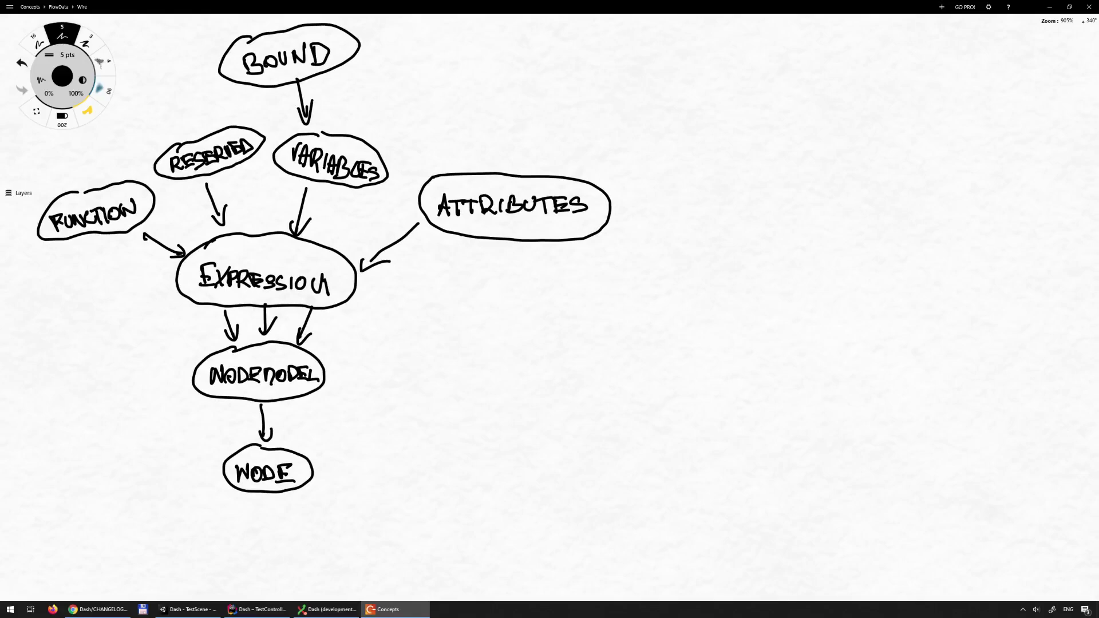
{"action": "mouse_move", "coordinate": [726, 330]}
{"action": "left_mouse_down"}
{"action": "mouse_move", "coordinate": [695, 375]}
{"action": "mouse_move", "coordinate": [722, 332]}
{"action": "mouse_move", "coordinate": [715, 370]}
{"action": "mouse_move", "coordinate": [736, 341]}
{"action": "mouse_move", "coordinate": [852, 317]}
{"action": "mouse_move", "coordinate": [833, 332]}
{"action": "left_mouse_up"}
{"action": "mouse_move", "coordinate": [907, 280]}
{"action": "left_mouse_down"}
{"action": "mouse_move", "coordinate": [916, 339]}
{"action": "mouse_move", "coordinate": [909, 279]}
{"action": "mouse_move", "coordinate": [919, 318]}
{"action": "mouse_move", "coordinate": [925, 284]}
{"action": "left_mouse_up"}
{"action": "mouse_move", "coordinate": [770, 366]}
{"action": "left_mouse_down"}
{"action": "mouse_move", "coordinate": [845, 405]}
{"action": "mouse_move", "coordinate": [838, 413]}
{"action": "left_mouse_up"}
{"action": "mouse_move", "coordinate": [910, 380]}
{"action": "left_mouse_down"}
{"action": "mouse_move", "coordinate": [953, 421]}
{"action": "mouse_move", "coordinate": [887, 395]}
{"action": "mouse_move", "coordinate": [921, 422]}
{"action": "mouse_move", "coordinate": [924, 398]}
{"action": "left_mouse_up"}
{"action": "middle_click_drag", "start_coordinate": [723, 361], "coordinate": [525, 342]}
{"action": "left_click_drag", "start_coordinate": [731, 286], "coordinate": [792, 279]}
{"action": "mouse_move", "coordinate": [790, 267]}
{"action": "left_mouse_down"}
{"action": "mouse_move", "coordinate": [807, 280]}
{"action": "mouse_move", "coordinate": [790, 293]}
{"action": "left_mouse_up"}
{"action": "mouse_move", "coordinate": [819, 278]}
{"action": "left_mouse_down"}
{"action": "mouse_move", "coordinate": [850, 262]}
{"action": "mouse_move", "coordinate": [836, 302]}
{"action": "mouse_move", "coordinate": [865, 268]}
{"action": "left_mouse_up"}
{"action": "mouse_move", "coordinate": [507, 302]}
{"action": "left_mouse_down"}
{"action": "mouse_move", "coordinate": [503, 312]}
{"action": "mouse_move", "coordinate": [508, 302]}
{"action": "left_mouse_up"}
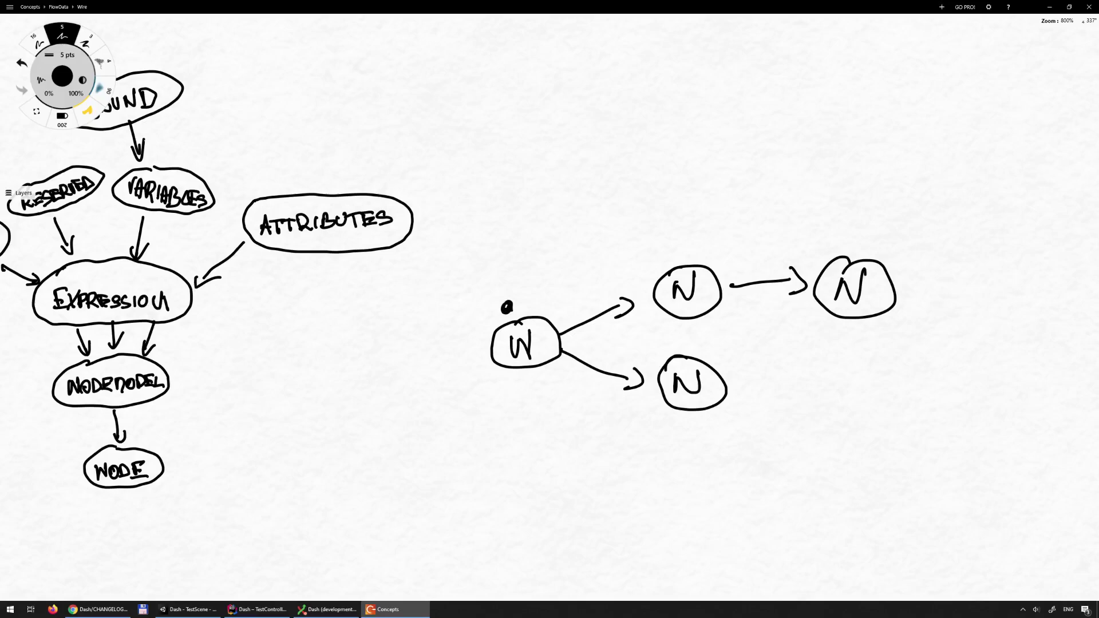
Step: Write the label NODEFLOWDATA to the left of the first node in the new node graph
{"action": "mouse_move", "coordinate": [300, 332]}
{"action": "left_mouse_down"}
{"action": "mouse_move", "coordinate": [301, 358]}
{"action": "mouse_move", "coordinate": [324, 338]}
{"action": "left_mouse_up"}
{"action": "mouse_move", "coordinate": [333, 335]}
{"action": "left_mouse_down"}
{"action": "mouse_move", "coordinate": [333, 357]}
{"action": "mouse_move", "coordinate": [345, 357]}
{"action": "left_mouse_up"}
{"action": "left_click_drag", "start_coordinate": [349, 344], "coordinate": [362, 353]}
{"action": "mouse_move", "coordinate": [365, 334]}
{"action": "left_mouse_down"}
{"action": "mouse_move", "coordinate": [364, 357]}
{"action": "mouse_move", "coordinate": [379, 336]}
{"action": "left_mouse_up"}
{"action": "mouse_move", "coordinate": [376, 336]}
{"action": "left_mouse_down"}
{"action": "mouse_move", "coordinate": [374, 355]}
{"action": "mouse_move", "coordinate": [386, 354]}
{"action": "left_mouse_up"}
{"action": "mouse_move", "coordinate": [394, 339]}
{"action": "left_mouse_down"}
{"action": "mouse_move", "coordinate": [408, 354]}
{"action": "mouse_move", "coordinate": [416, 335]}
{"action": "mouse_move", "coordinate": [421, 355]}
{"action": "left_mouse_up"}
{"action": "mouse_move", "coordinate": [422, 335]}
{"action": "left_mouse_down"}
{"action": "mouse_move", "coordinate": [424, 355]}
{"action": "mouse_move", "coordinate": [456, 354]}
{"action": "left_mouse_up"}
{"action": "mouse_move", "coordinate": [447, 336]}
{"action": "left_mouse_down"}
{"action": "mouse_move", "coordinate": [474, 354]}
{"action": "mouse_move", "coordinate": [465, 348]}
{"action": "left_mouse_up"}
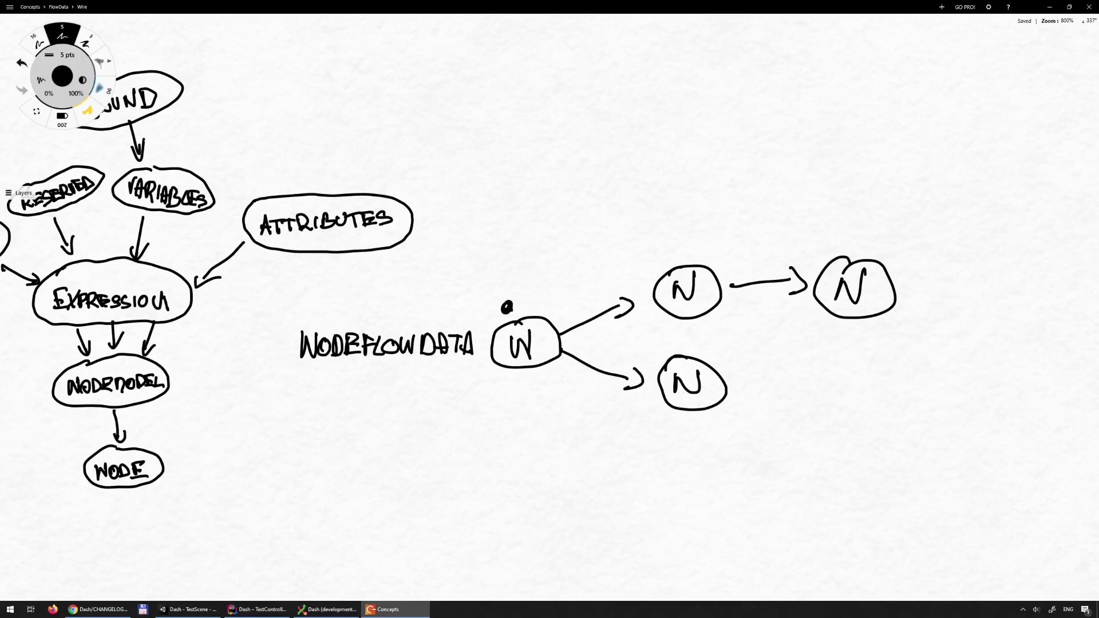
Step: Write the word TARGET in the empty area above the node graph
{"action": "mouse_move", "coordinate": [484, 51]}
{"action": "left_mouse_down"}
{"action": "mouse_move", "coordinate": [493, 72]}
{"action": "mouse_move", "coordinate": [516, 63]}
{"action": "mouse_move", "coordinate": [556, 72]}
{"action": "left_mouse_up"}
{"action": "left_click_drag", "start_coordinate": [555, 65], "coordinate": [596, 56]}
{"action": "left_click_drag", "start_coordinate": [583, 58], "coordinate": [583, 73]}
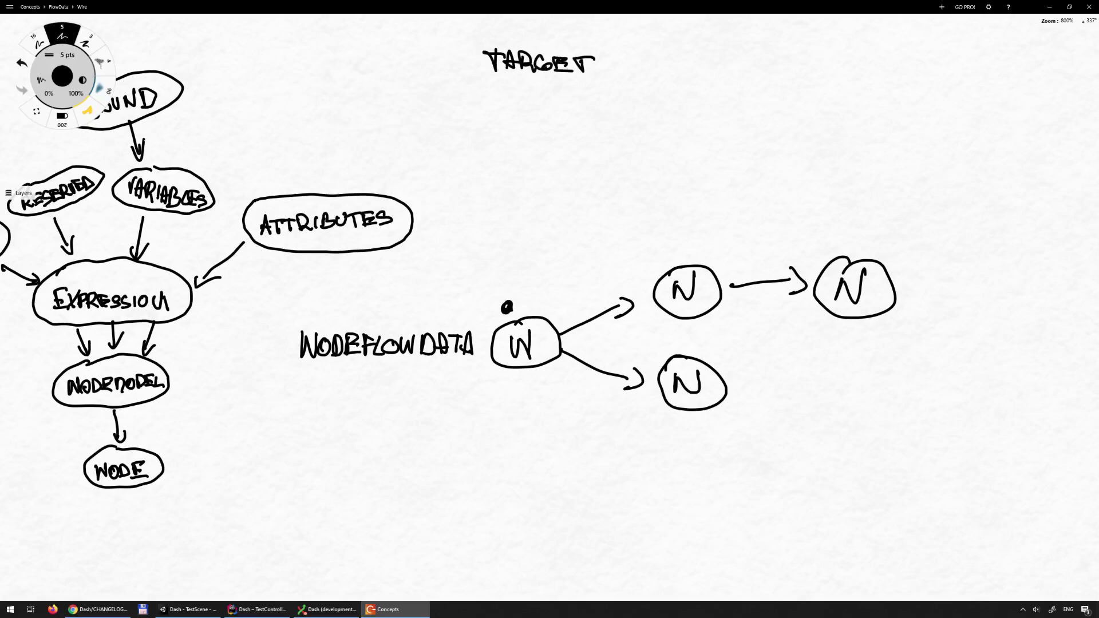
Step: Write the word CONTROLLER directly beneath TARGET
{"action": "mouse_move", "coordinate": [498, 94]}
{"action": "left_mouse_down"}
{"action": "mouse_move", "coordinate": [502, 113]}
{"action": "mouse_move", "coordinate": [508, 100]}
{"action": "mouse_move", "coordinate": [537, 104]}
{"action": "left_mouse_up"}
{"action": "mouse_move", "coordinate": [543, 95]}
{"action": "left_mouse_down"}
{"action": "mouse_move", "coordinate": [535, 113]}
{"action": "mouse_move", "coordinate": [551, 97]}
{"action": "left_mouse_up"}
{"action": "mouse_move", "coordinate": [549, 95]}
{"action": "left_mouse_down"}
{"action": "mouse_move", "coordinate": [550, 113]}
{"action": "mouse_move", "coordinate": [564, 113]}
{"action": "left_mouse_up"}
{"action": "mouse_move", "coordinate": [571, 98]}
{"action": "left_mouse_down"}
{"action": "mouse_move", "coordinate": [588, 113]}
{"action": "mouse_move", "coordinate": [618, 98]}
{"action": "left_mouse_up"}
{"action": "left_click_drag", "start_coordinate": [606, 106], "coordinate": [621, 114]}
{"action": "mouse_move", "coordinate": [626, 92]}
{"action": "left_mouse_down"}
{"action": "mouse_move", "coordinate": [626, 116]}
{"action": "mouse_move", "coordinate": [648, 116]}
{"action": "left_mouse_up"}
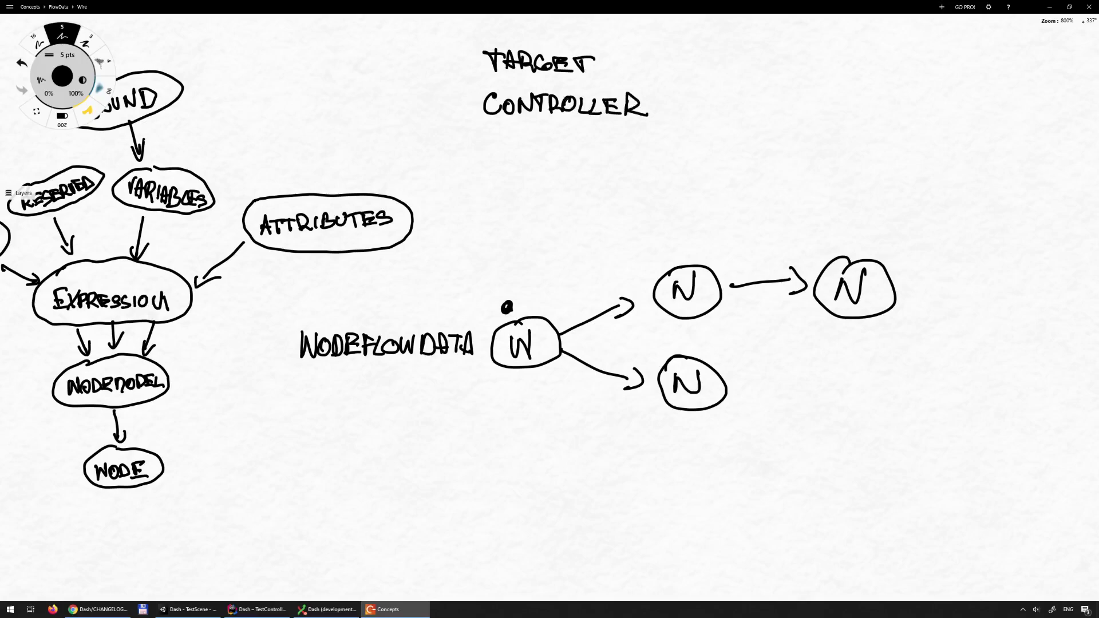